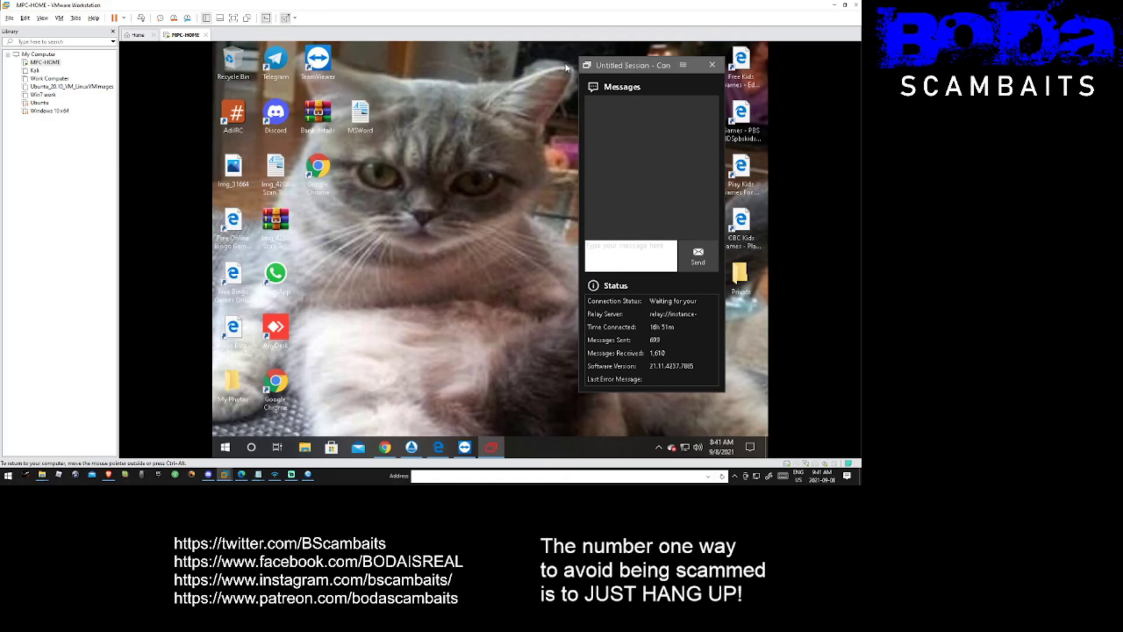
Launch Chrome, load bodascambaits.net and maximize the browser window.
{"action": "double_click", "coordinate": [322, 181]}
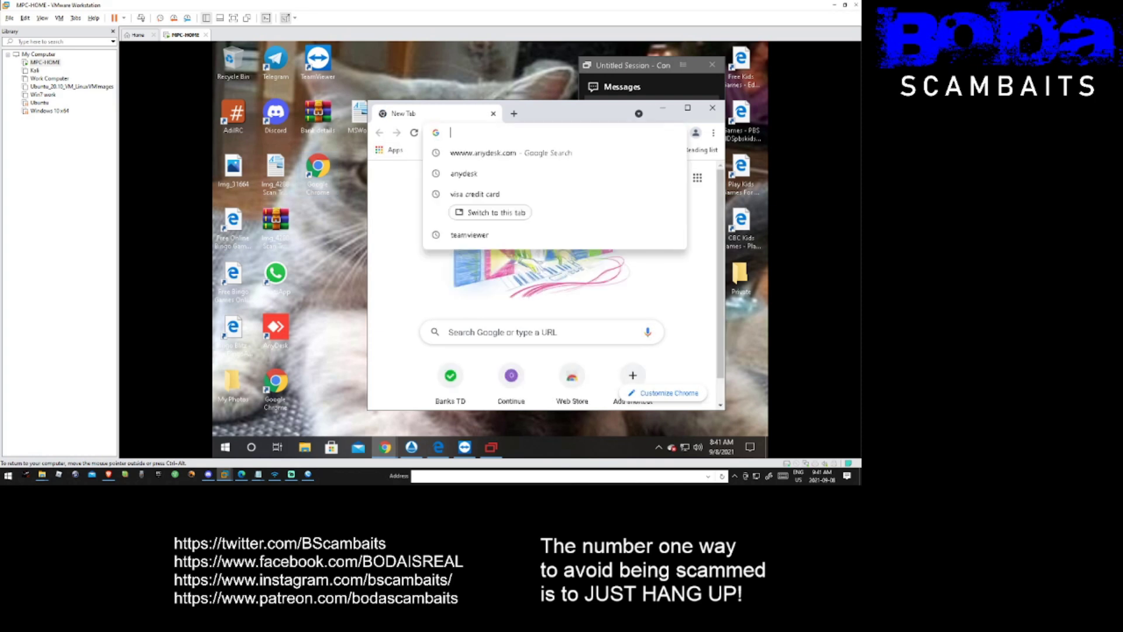
{"action": "type", "text": "boda"}
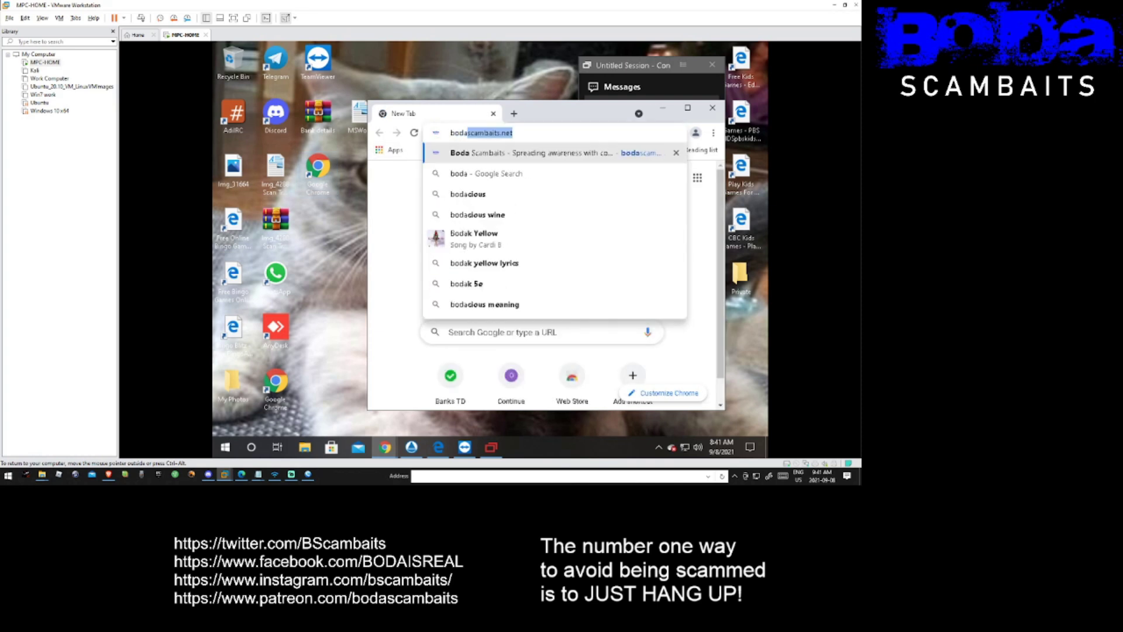
{"action": "type", "text": "scam"}
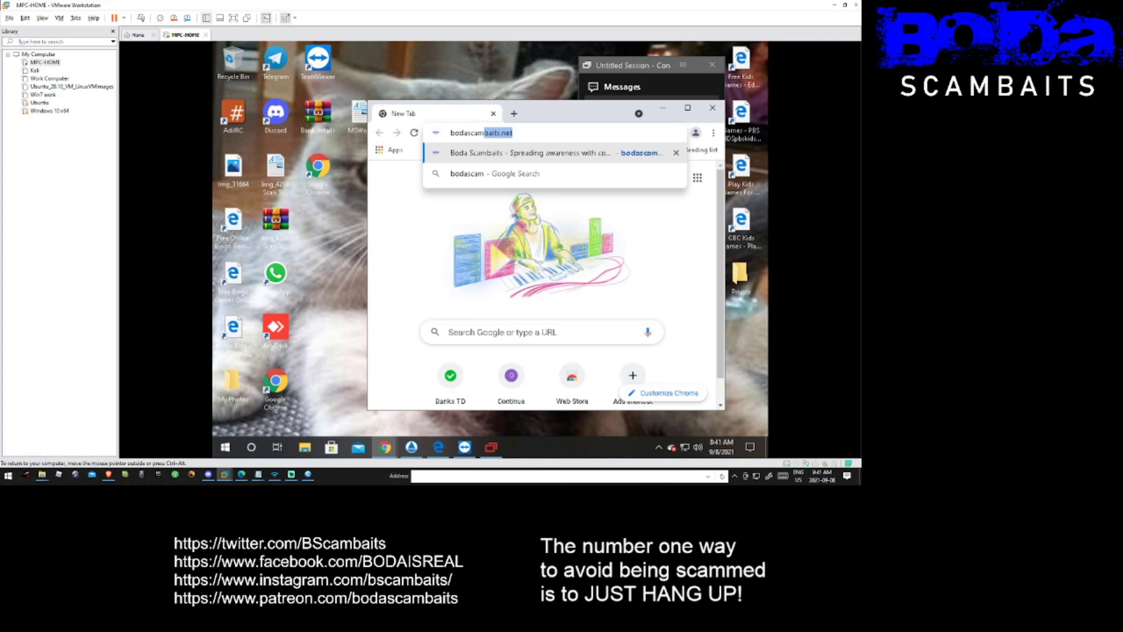
{"action": "type", "text": "baits.net"}
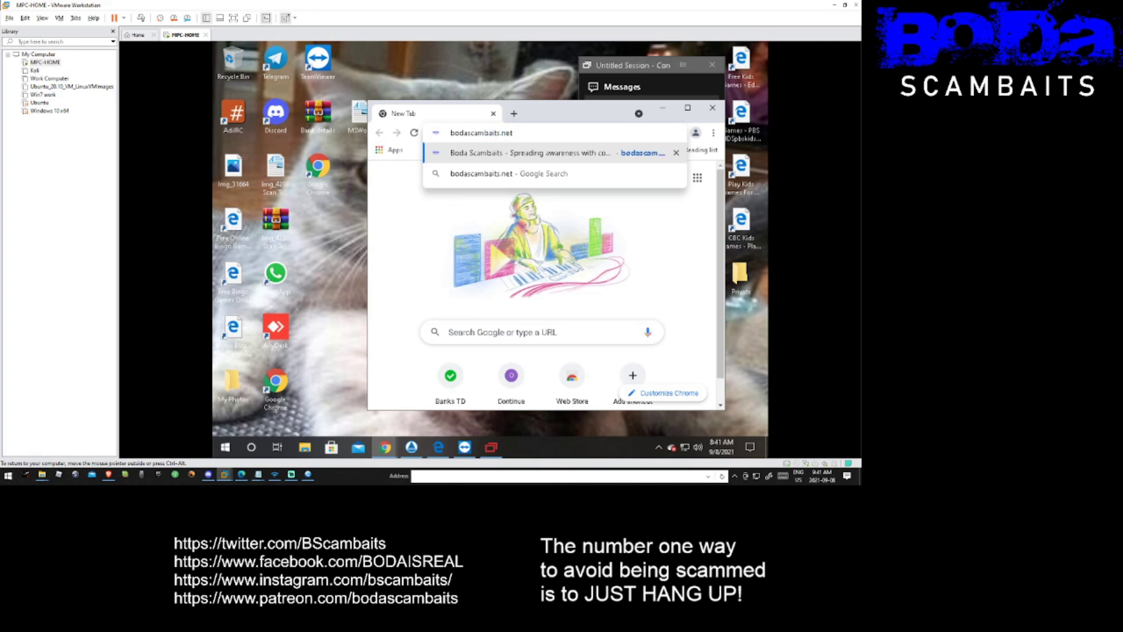
{"action": "key", "text": "Return"}
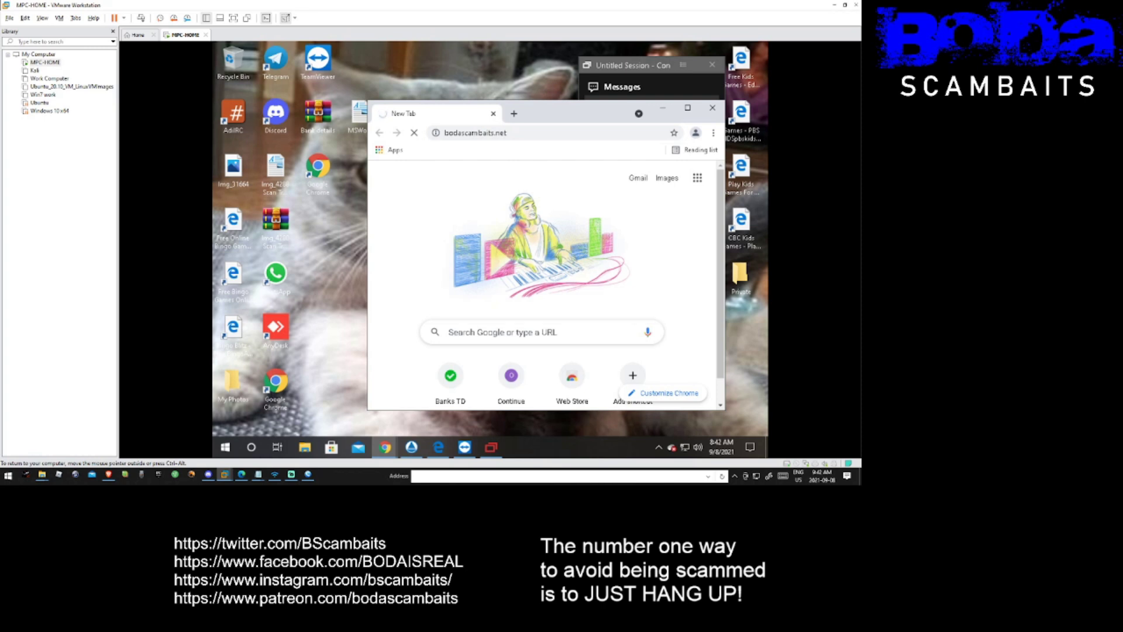
{"action": "left_click", "coordinate": [686, 109]}
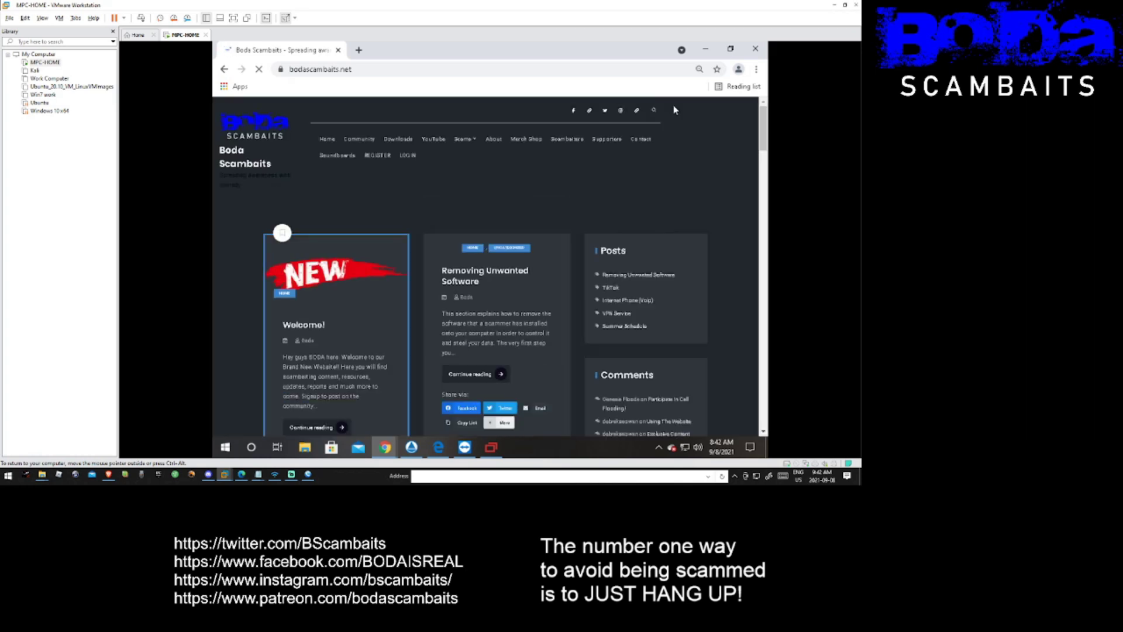
Open the 'Removing Unwanted Software' post and read its opening instructions.
{"action": "left_click", "coordinate": [483, 277]}
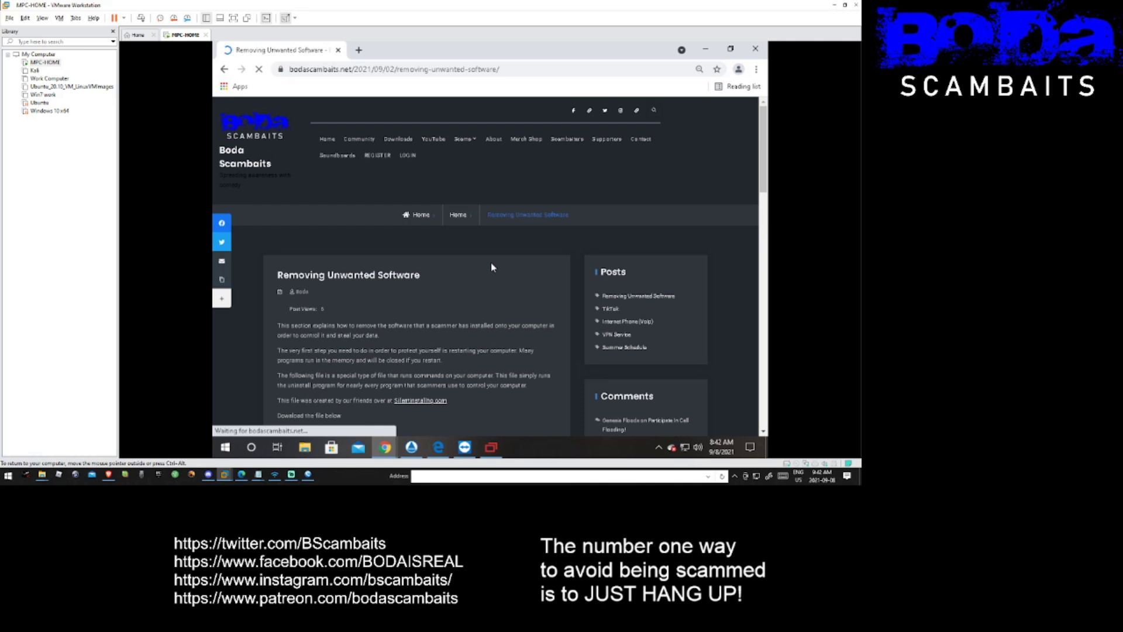
{"action": "scroll", "coordinate": [524, 226], "scroll_direction": "down", "scroll_amount": 1}
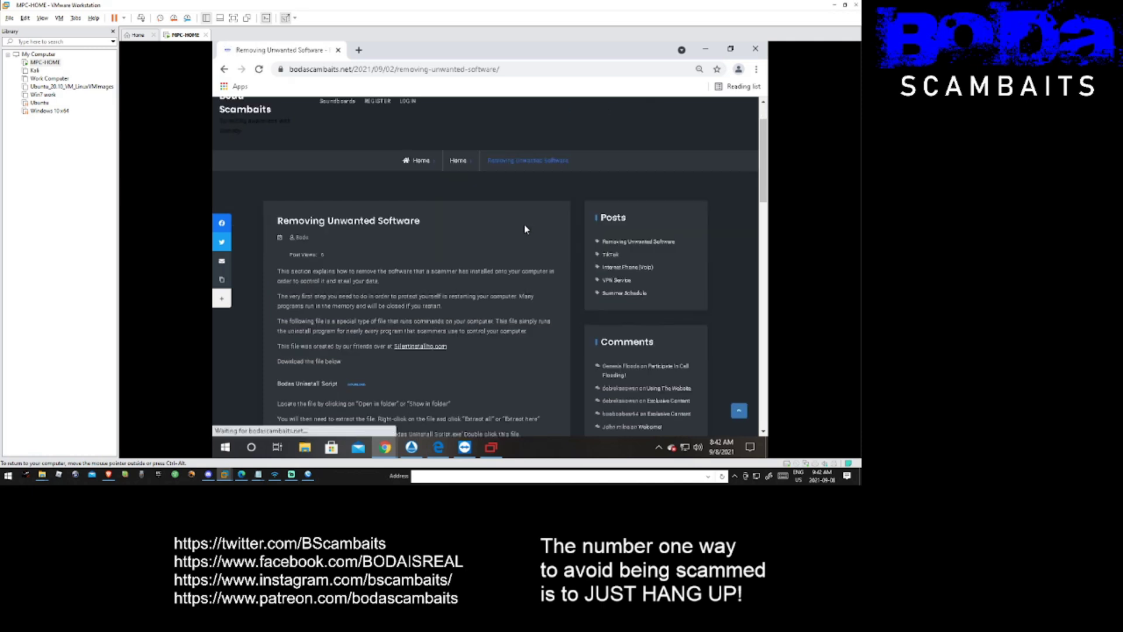
{"action": "scroll", "coordinate": [525, 228], "scroll_direction": "down", "scroll_amount": 1}
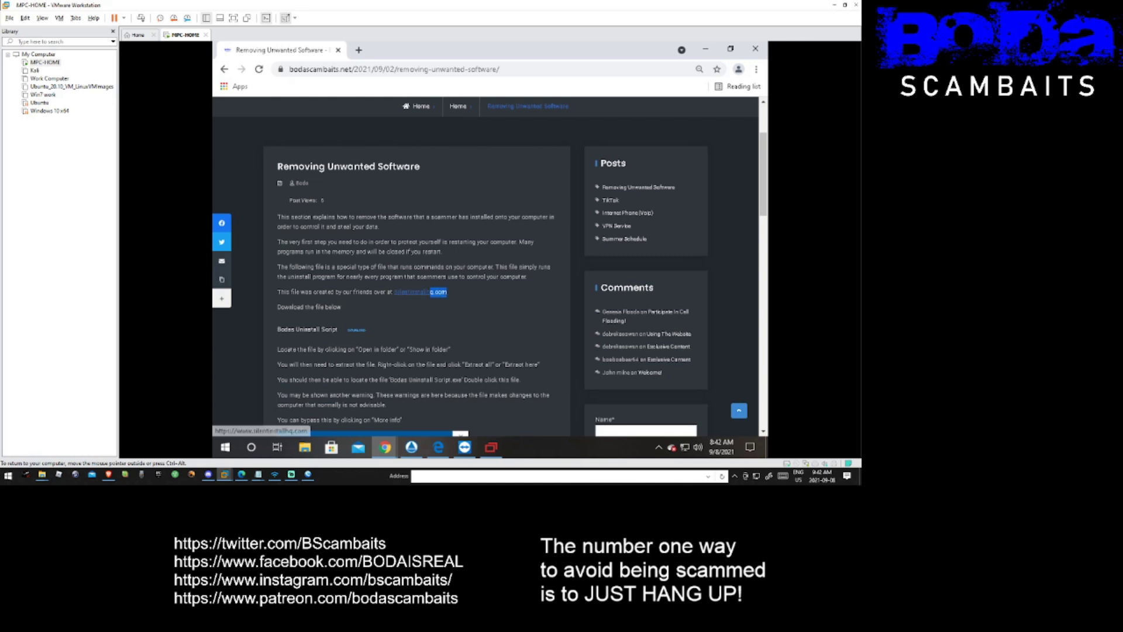
{"action": "left_click_drag", "start_coordinate": [394, 292], "coordinate": [448, 292]}
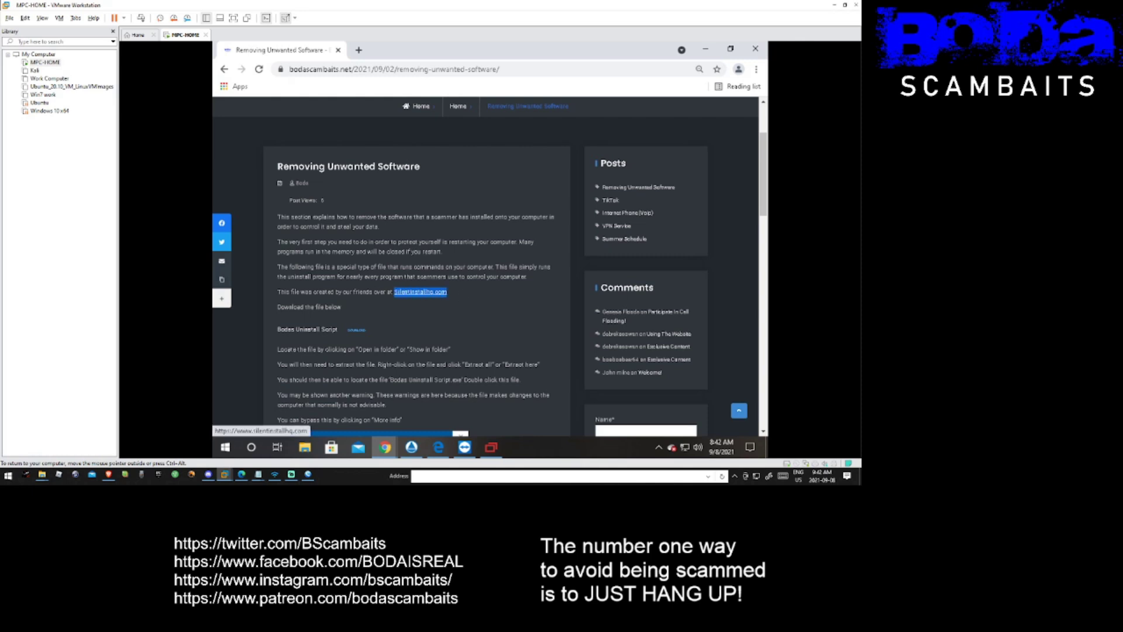
{"action": "left_click", "coordinate": [520, 302]}
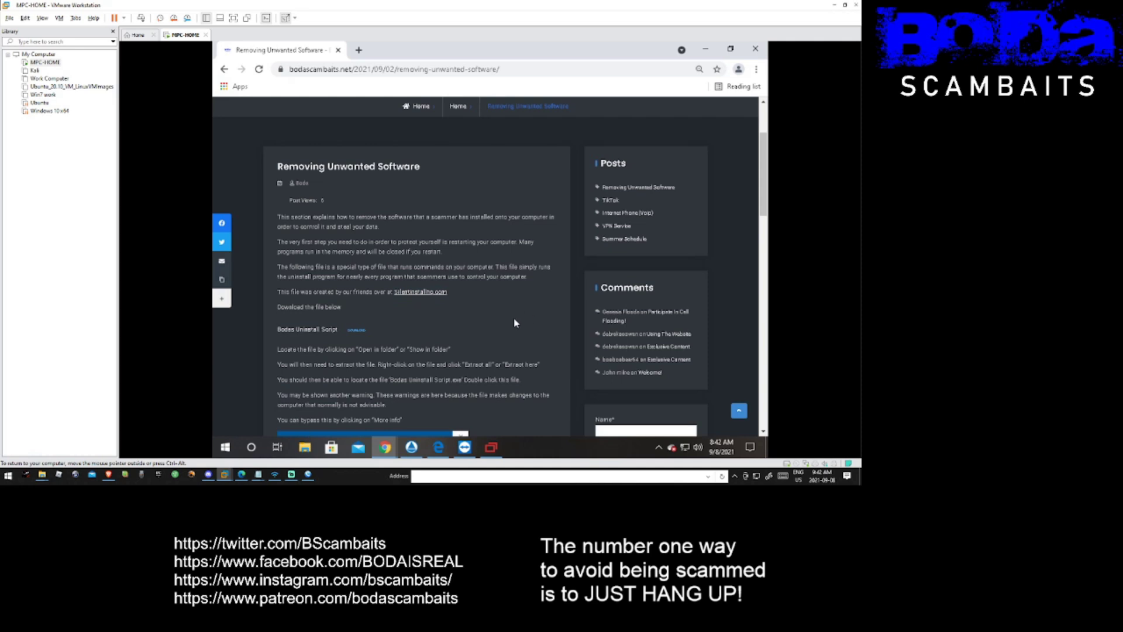
Scroll through the instructions and download the Bodas Uninstall Script zip.
{"action": "left_click", "coordinate": [358, 334]}
{"action": "scroll", "coordinate": [415, 321], "scroll_direction": "down", "scroll_amount": 2}
{"action": "scroll", "coordinate": [416, 322], "scroll_direction": "down", "scroll_amount": 3}
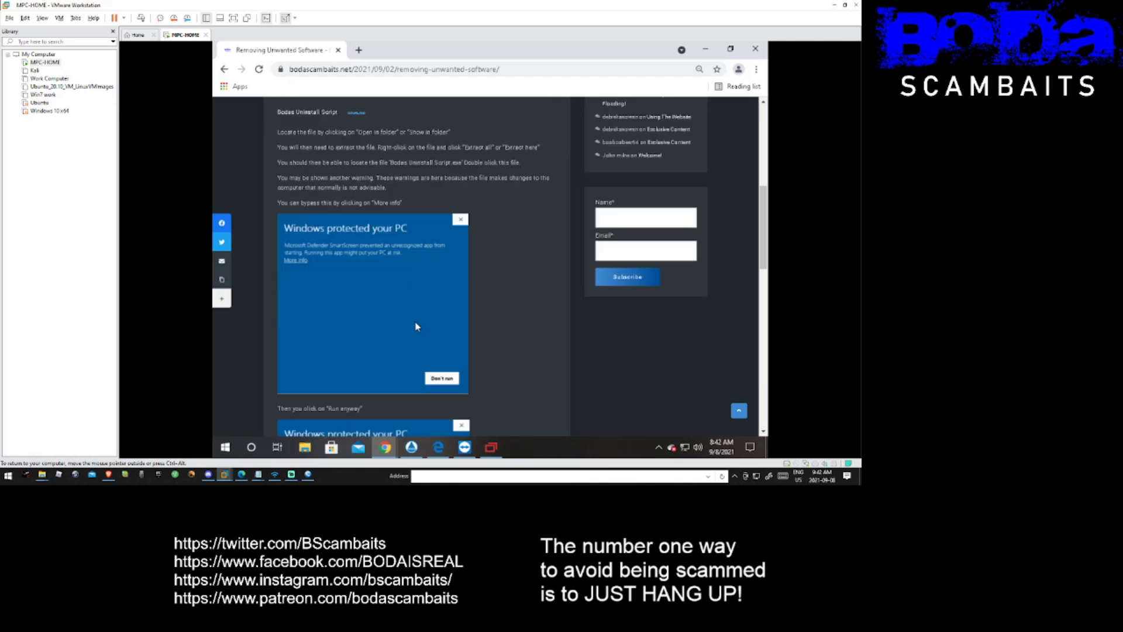
{"action": "scroll", "coordinate": [416, 326], "scroll_direction": "down", "scroll_amount": 1}
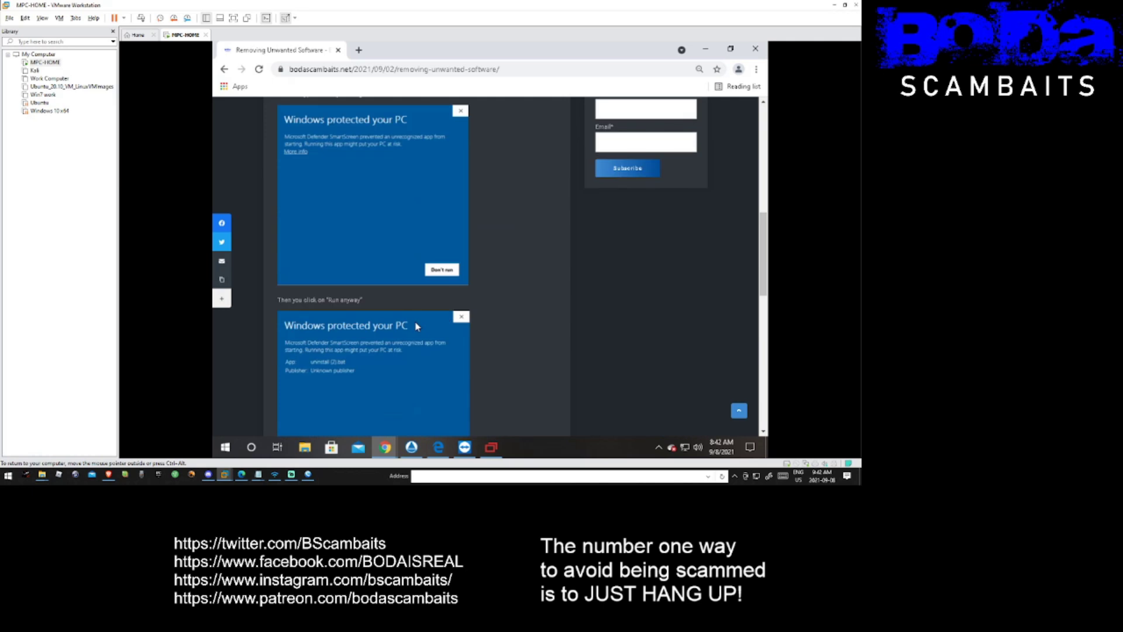
{"action": "scroll", "coordinate": [417, 325], "scroll_direction": "down", "scroll_amount": 1}
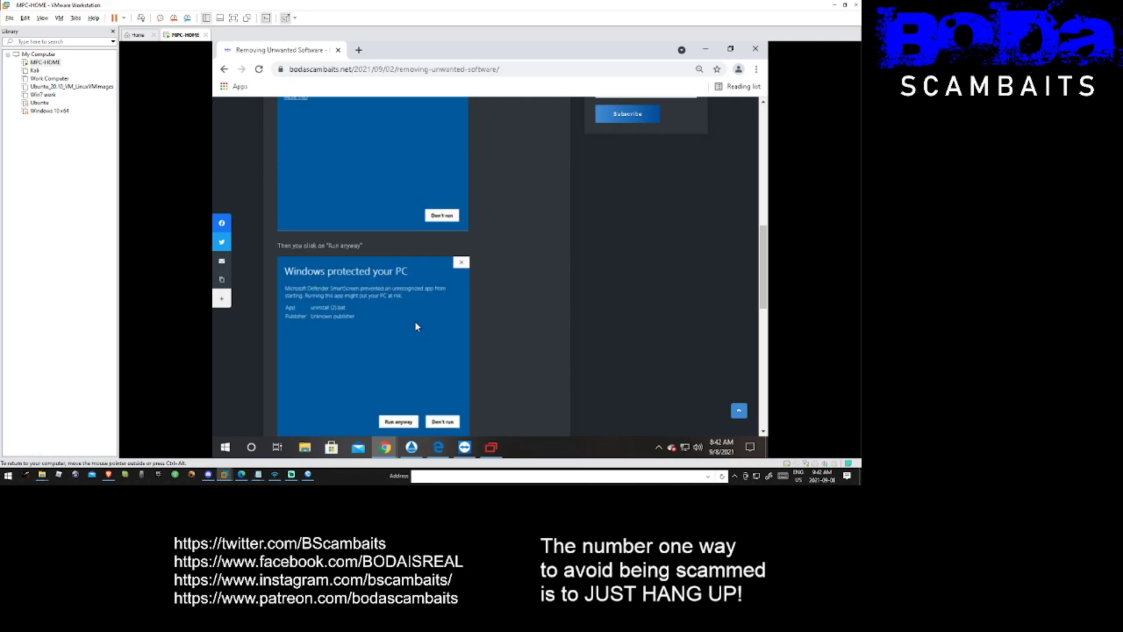
{"action": "scroll", "coordinate": [417, 326], "scroll_direction": "down", "scroll_amount": 1}
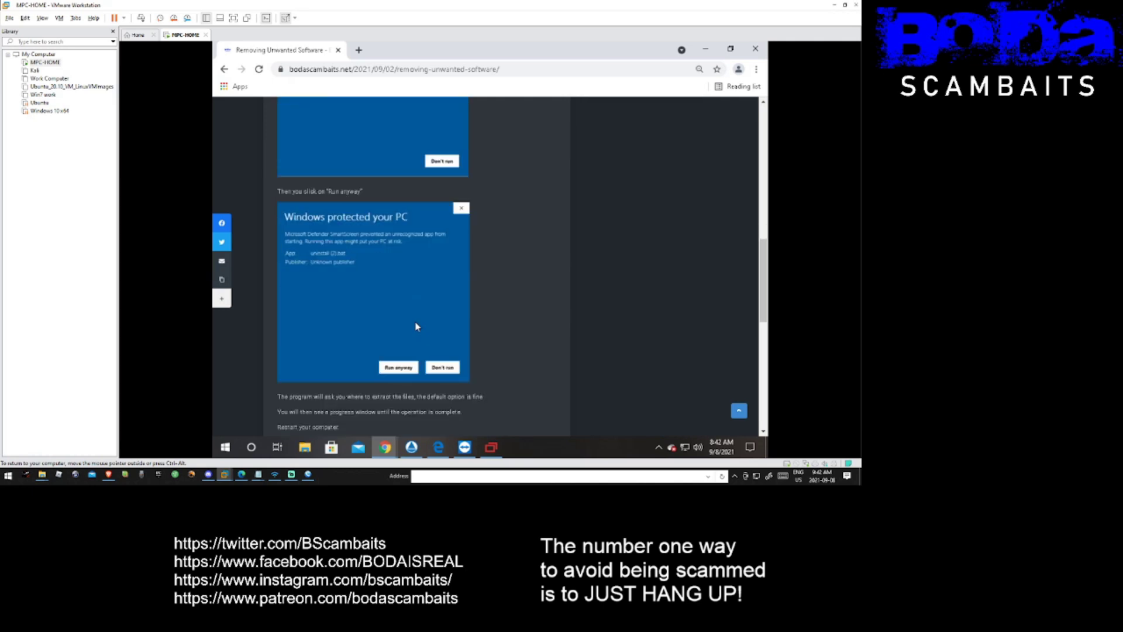
{"action": "scroll", "coordinate": [417, 326], "scroll_direction": "up", "scroll_amount": 2}
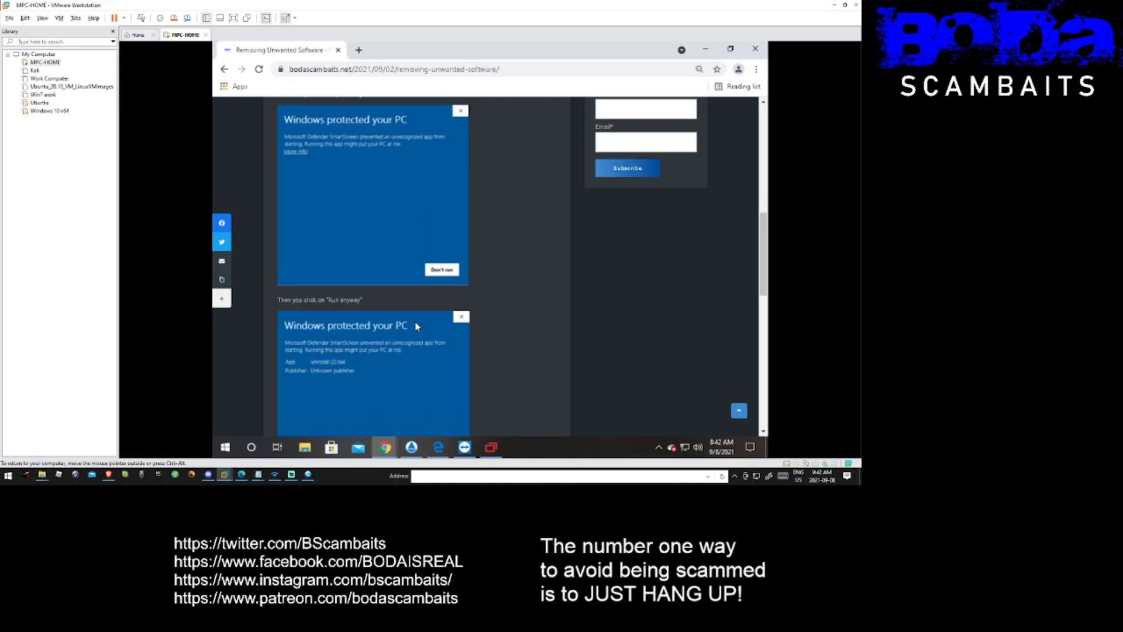
{"action": "scroll", "coordinate": [417, 326], "scroll_direction": "up", "scroll_amount": 5}
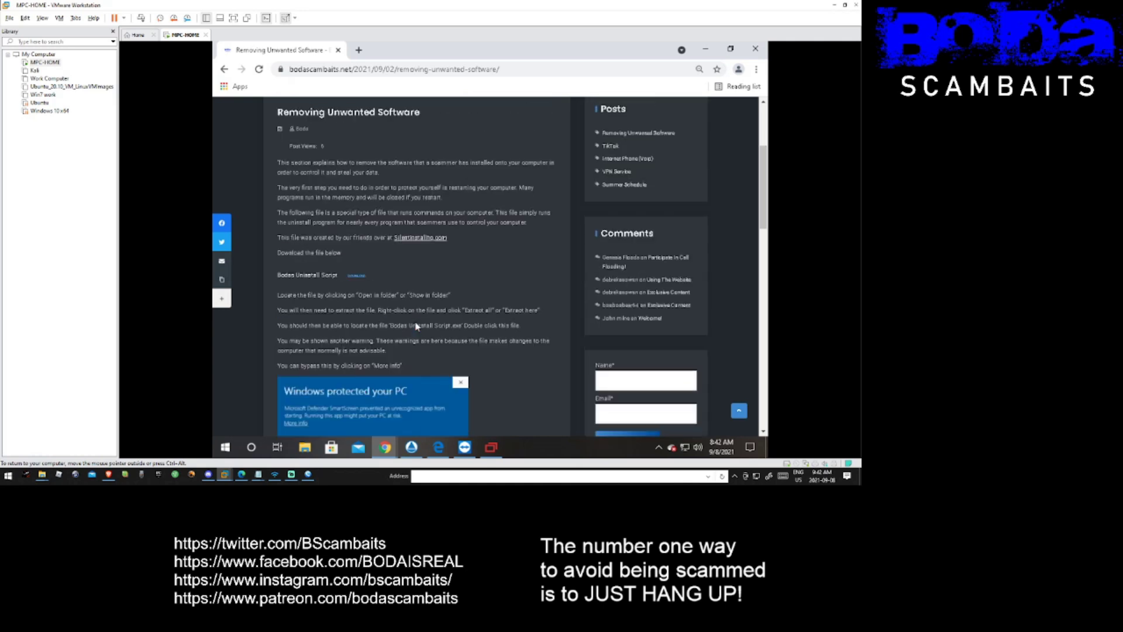
{"action": "left_click", "coordinate": [364, 277]}
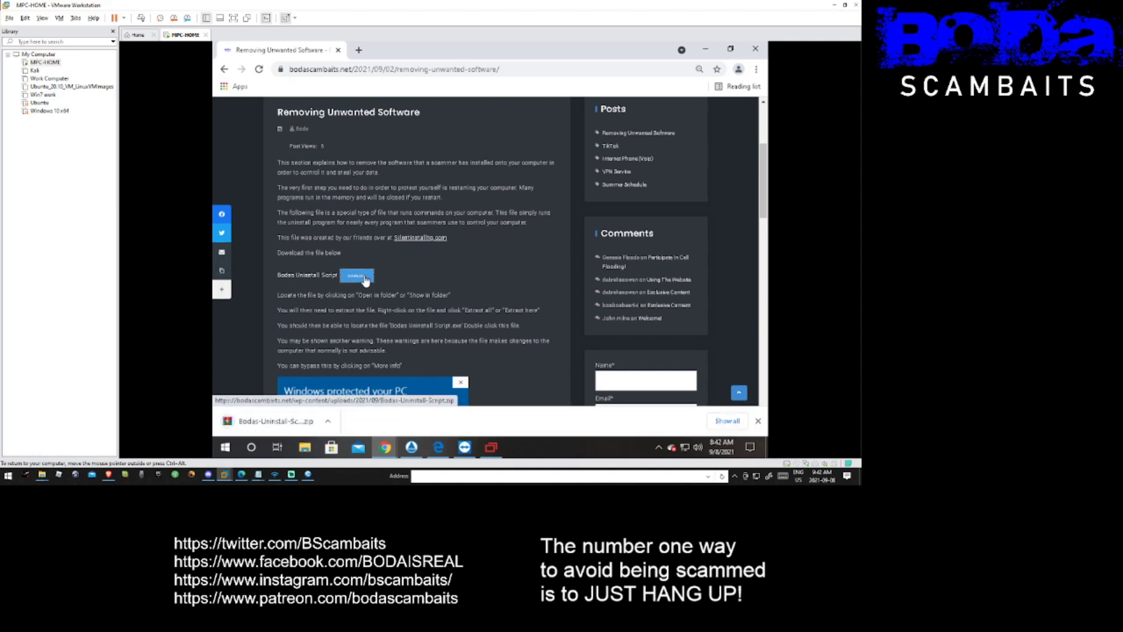
Show the downloaded Bodas-Uninstall-Script zip in the Downloads folder.
{"action": "left_click", "coordinate": [330, 420]}
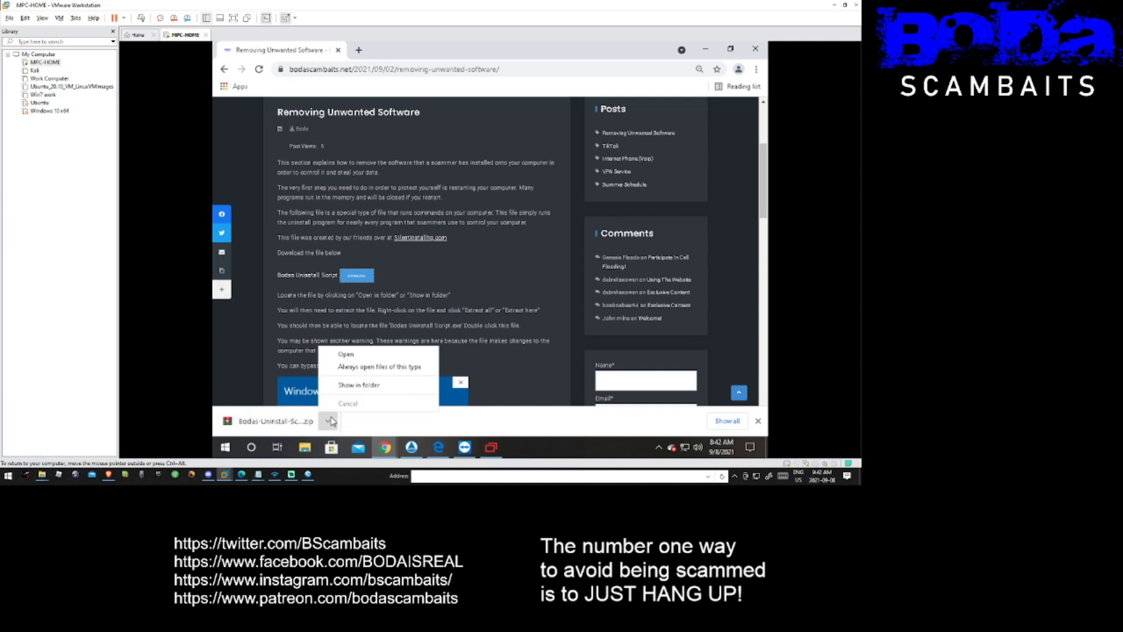
{"action": "left_click", "coordinate": [364, 387]}
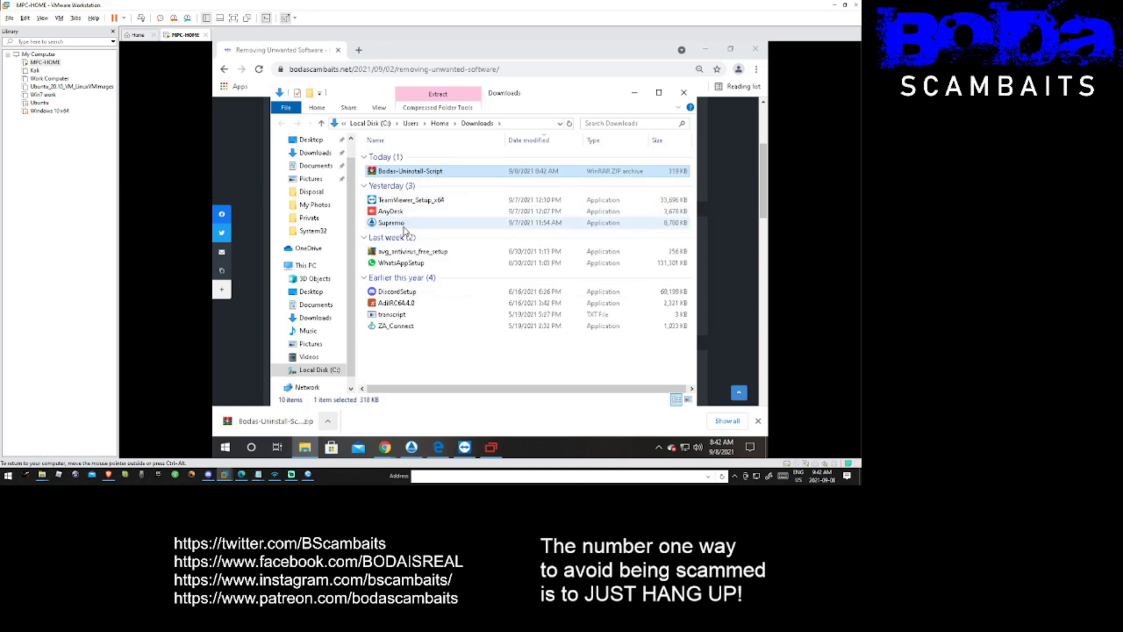
Tick Unblock in the Bodas-Uninstall-Script zip's Properties and apply it.
{"action": "right_click", "coordinate": [414, 177]}
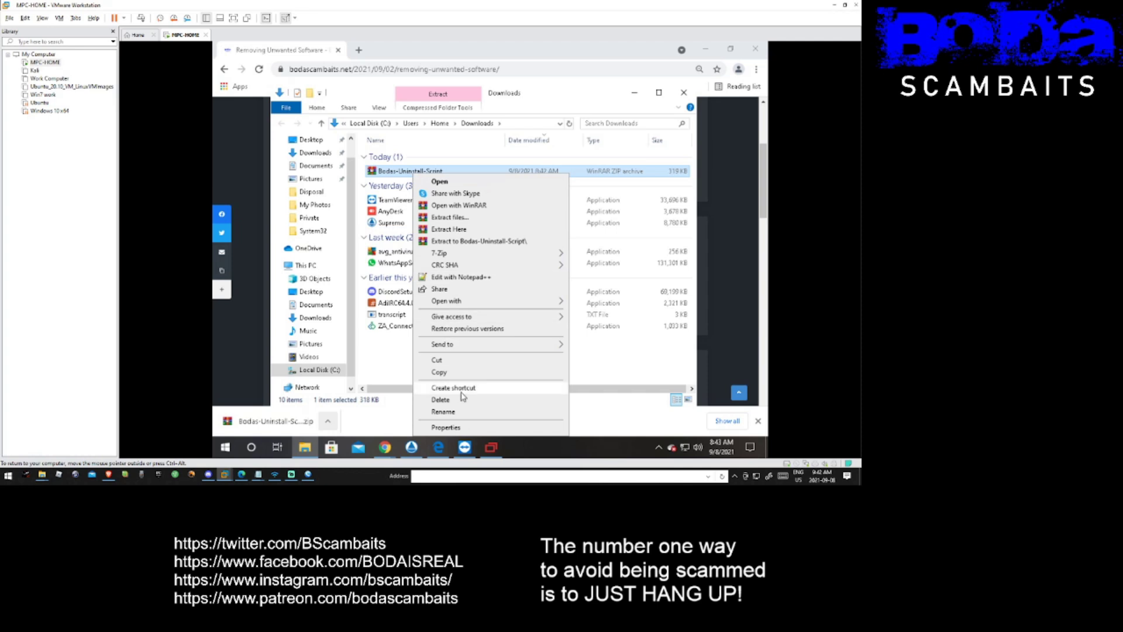
{"action": "left_click", "coordinate": [456, 427]}
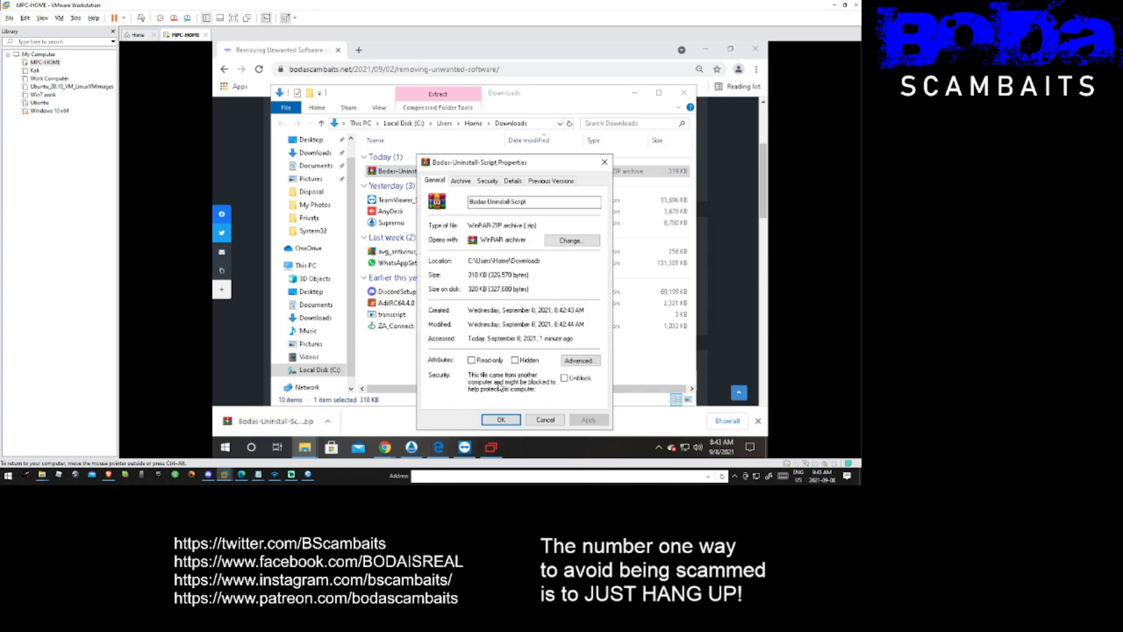
{"action": "left_click", "coordinate": [565, 379]}
{"action": "left_click", "coordinate": [583, 420]}
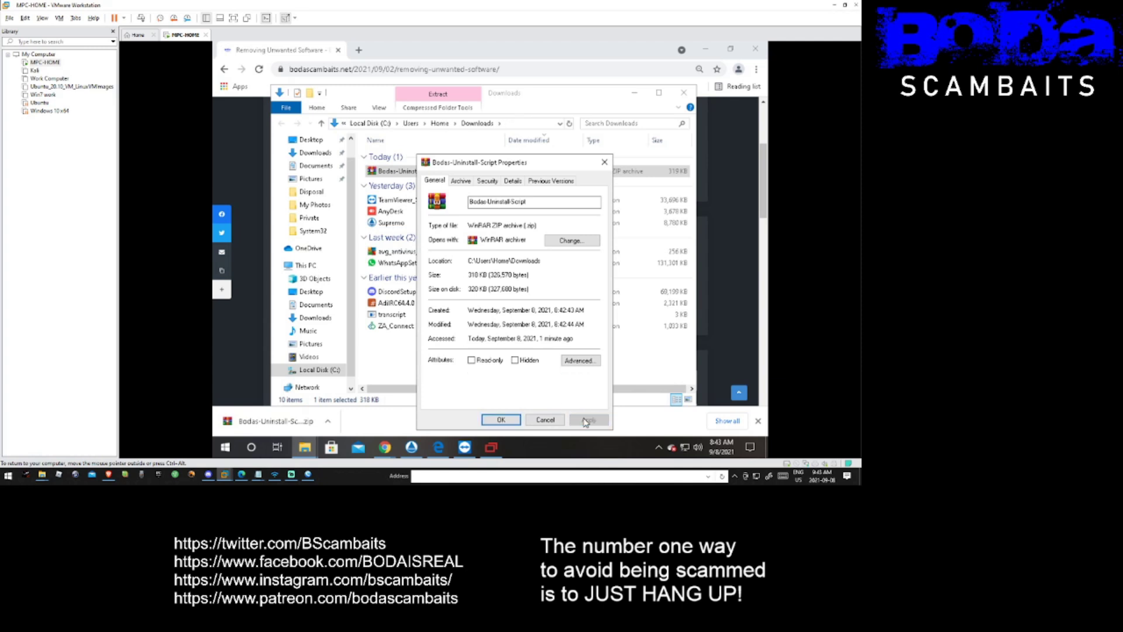
{"action": "left_click", "coordinate": [507, 421]}
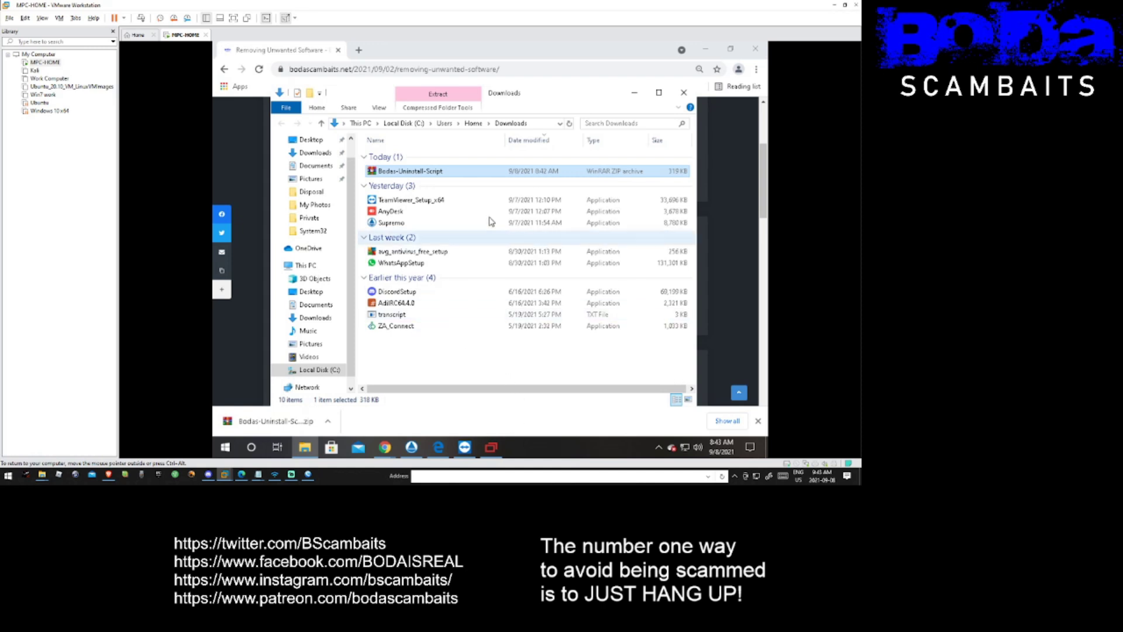
Extract the zip to 'Bodas-Uninstall-Script\' and open the new folder.
{"action": "right_click", "coordinate": [440, 173]}
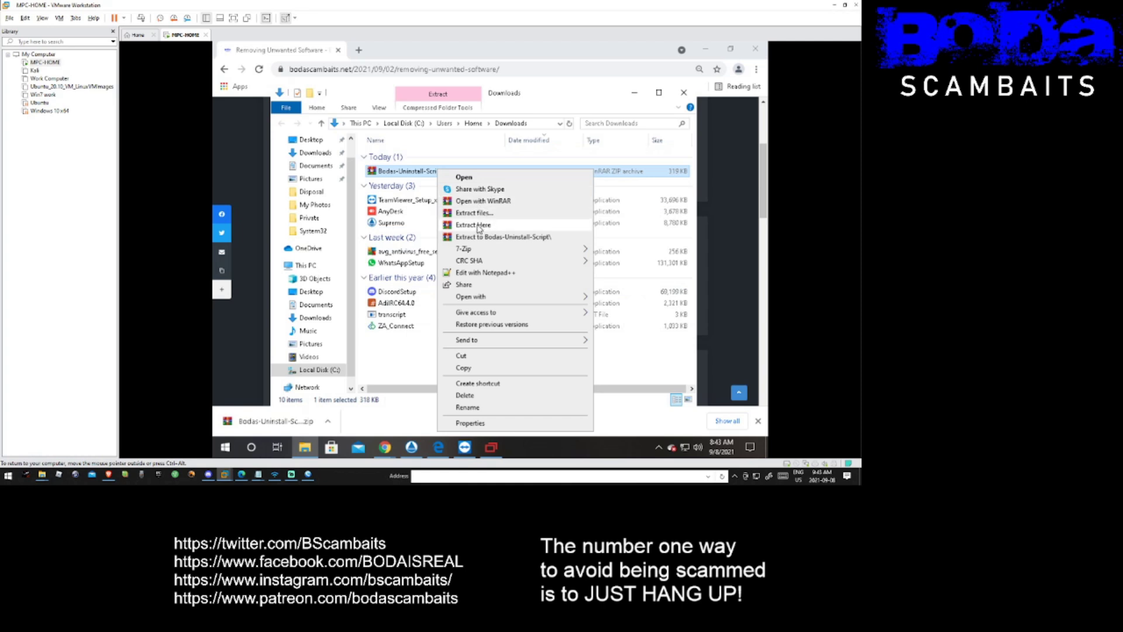
{"action": "left_click", "coordinate": [498, 238]}
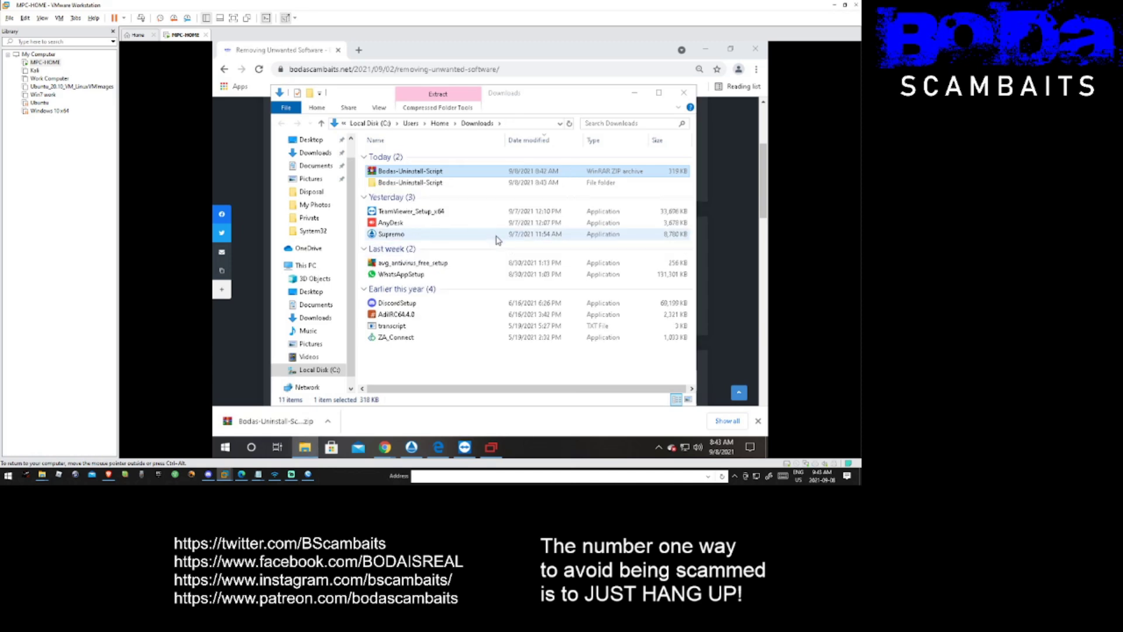
{"action": "double_click", "coordinate": [430, 183]}
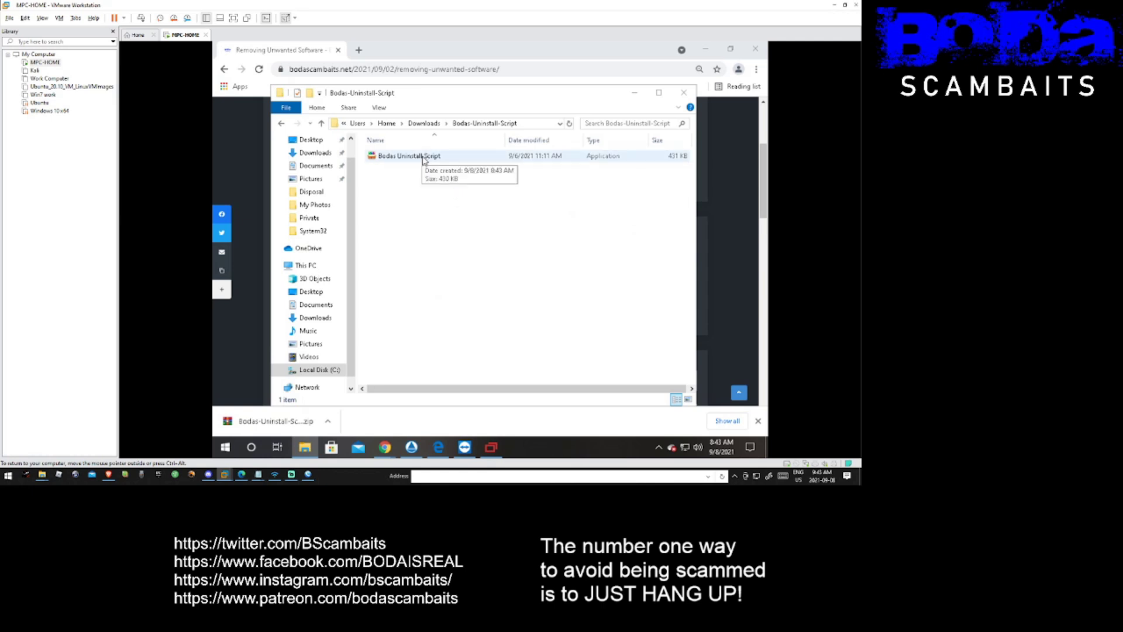
Run Bodas Uninstall Script with the default destination to remove AnyDesk, TeamViewer and UltraViewer.
{"action": "double_click", "coordinate": [424, 157]}
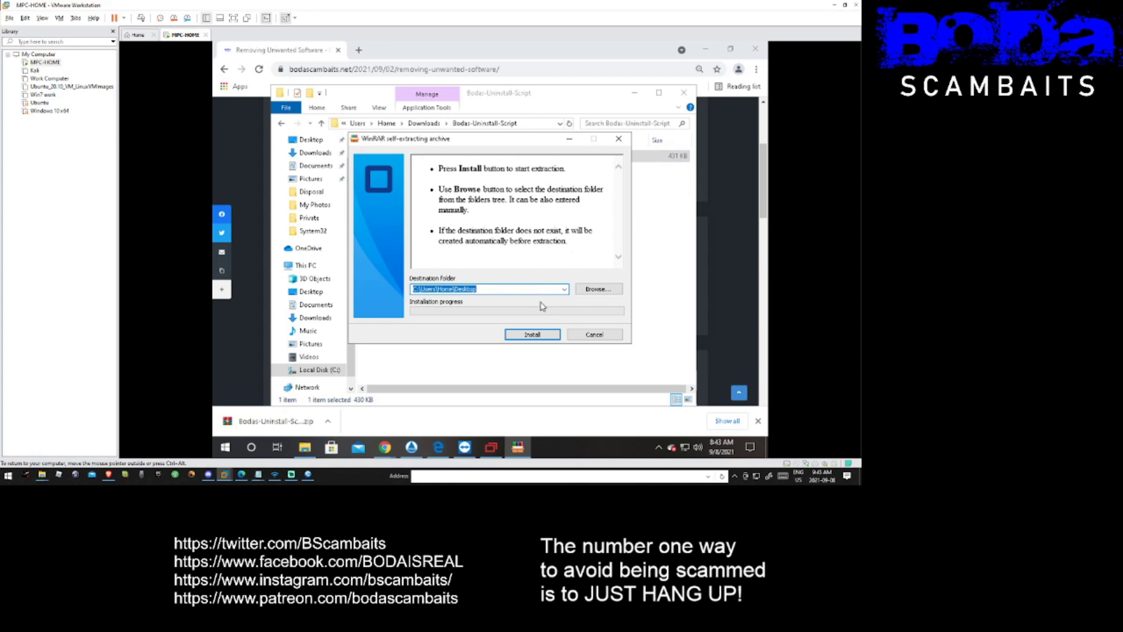
{"action": "left_click", "coordinate": [542, 335]}
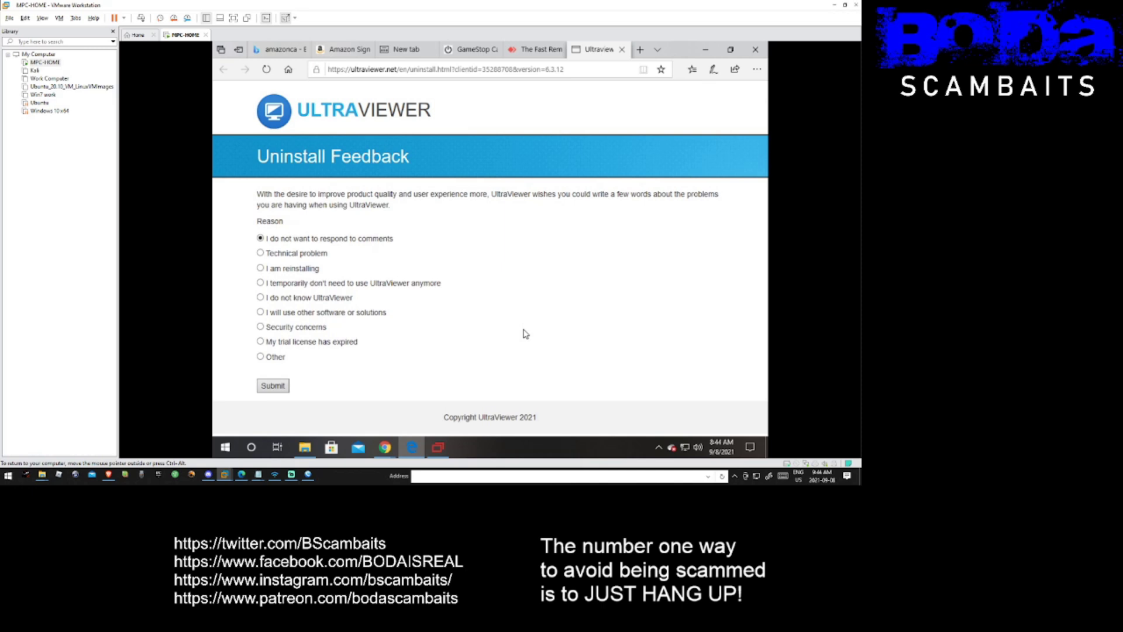
Submit UltraViewer's uninstall feedback with the default reason.
{"action": "left_click", "coordinate": [276, 386]}
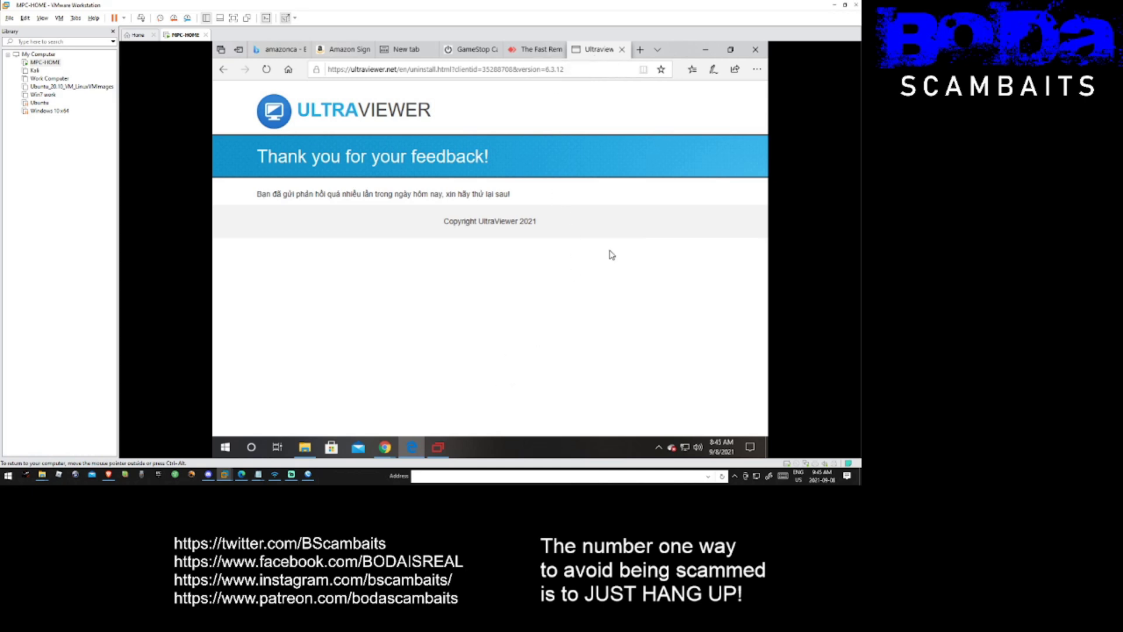
Restart the Windows VM from the Start menu's power options.
{"action": "left_click", "coordinate": [225, 447]}
{"action": "left_click", "coordinate": [225, 424]}
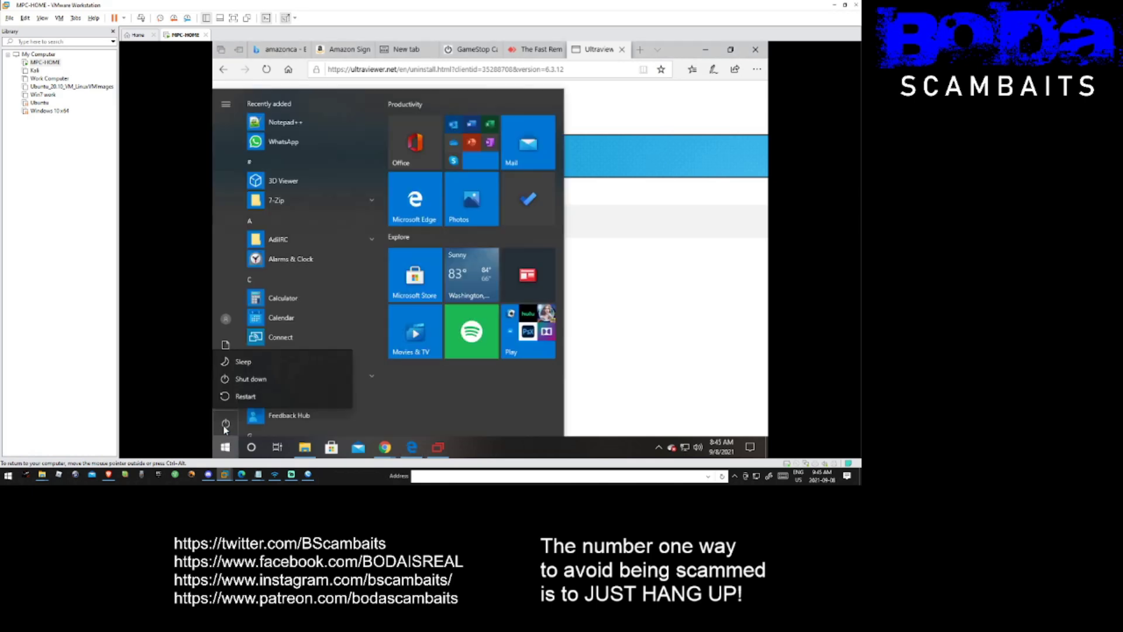
{"action": "left_click", "coordinate": [236, 396]}
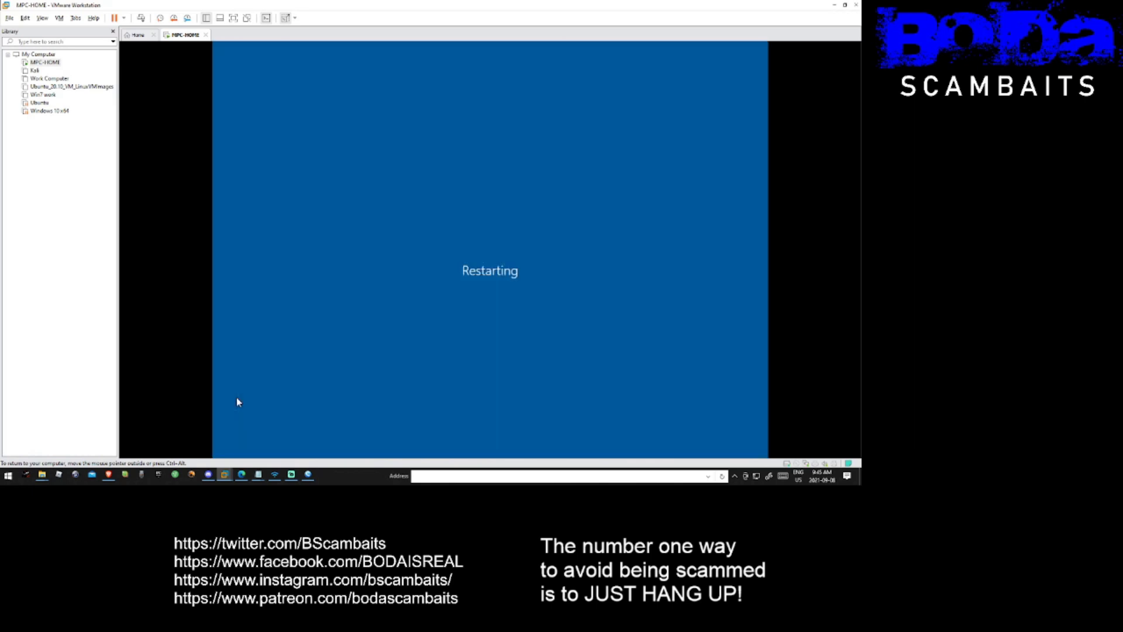